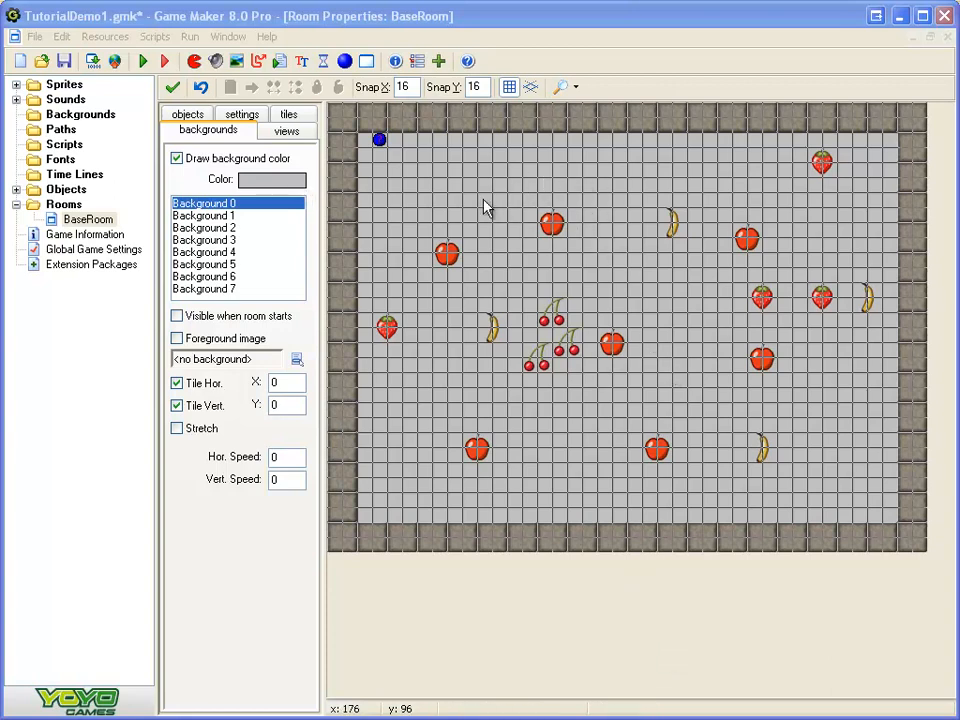
- Set the background colour of BaseRoom to bright blue from the basic colours
{"action": "left_click", "coordinate": [98, 222]}
{"action": "left_click", "coordinate": [84, 221]}
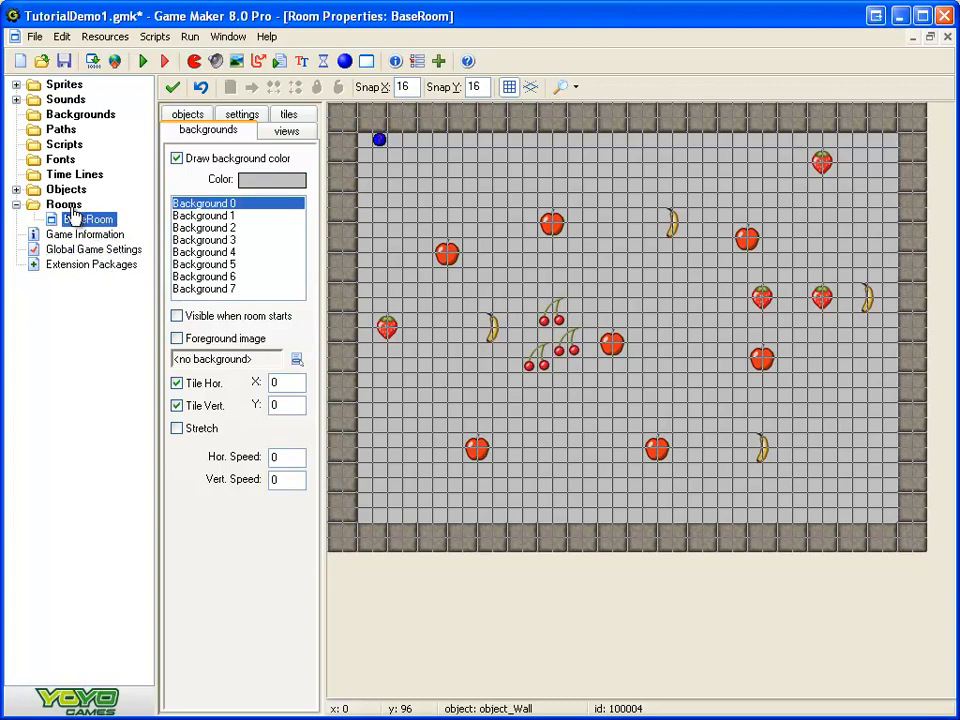
{"action": "left_click", "coordinate": [272, 181]}
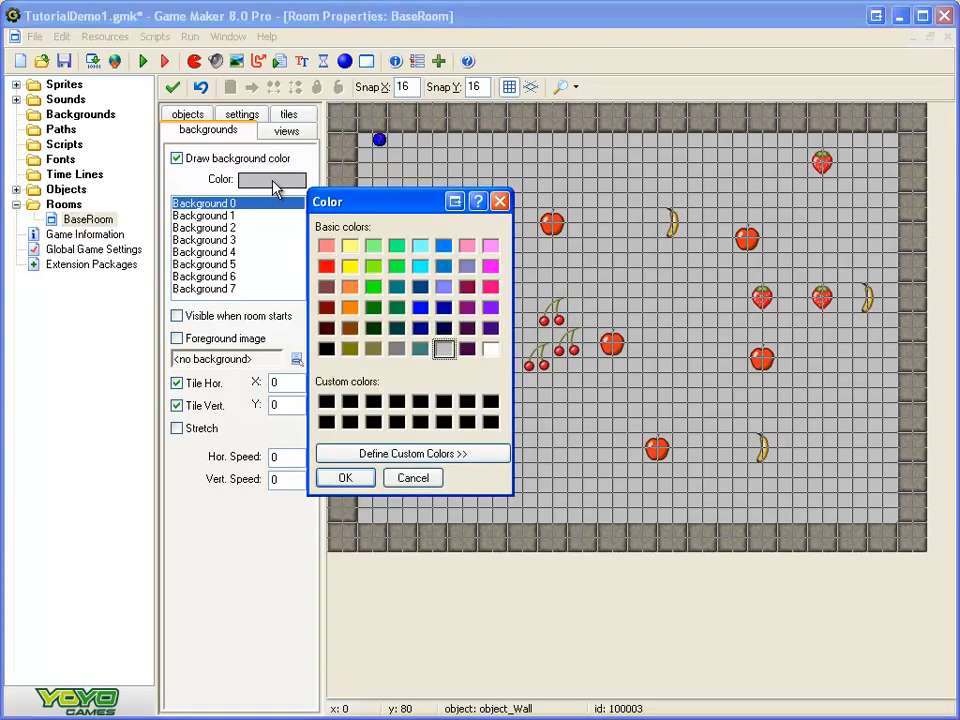
{"action": "left_click_drag", "start_coordinate": [405, 205], "coordinate": [486, 167]}
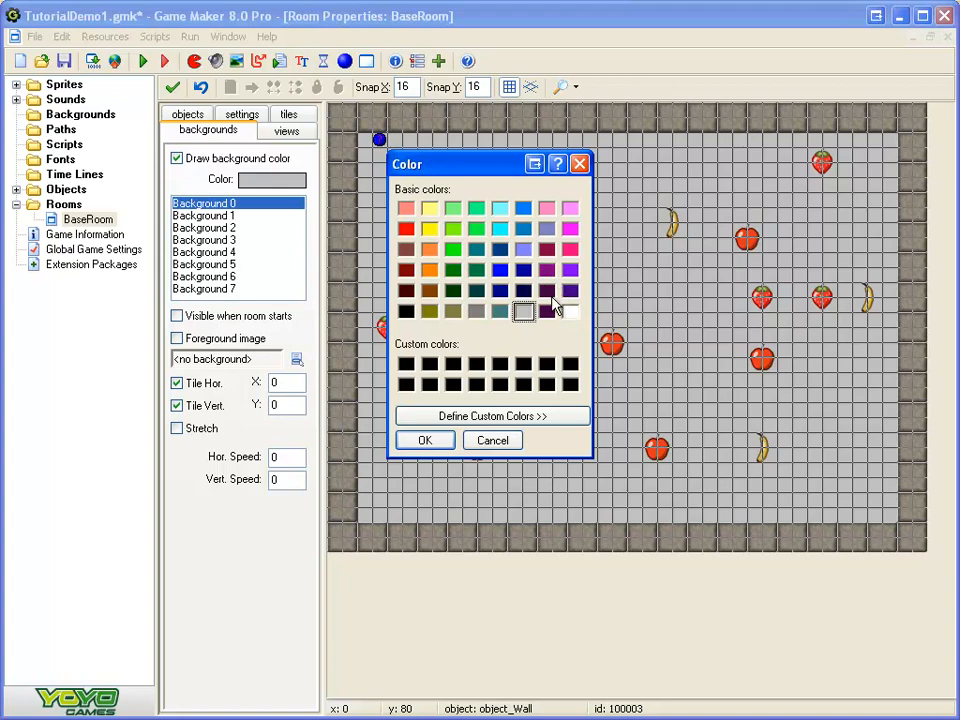
{"action": "left_click", "coordinate": [499, 270]}
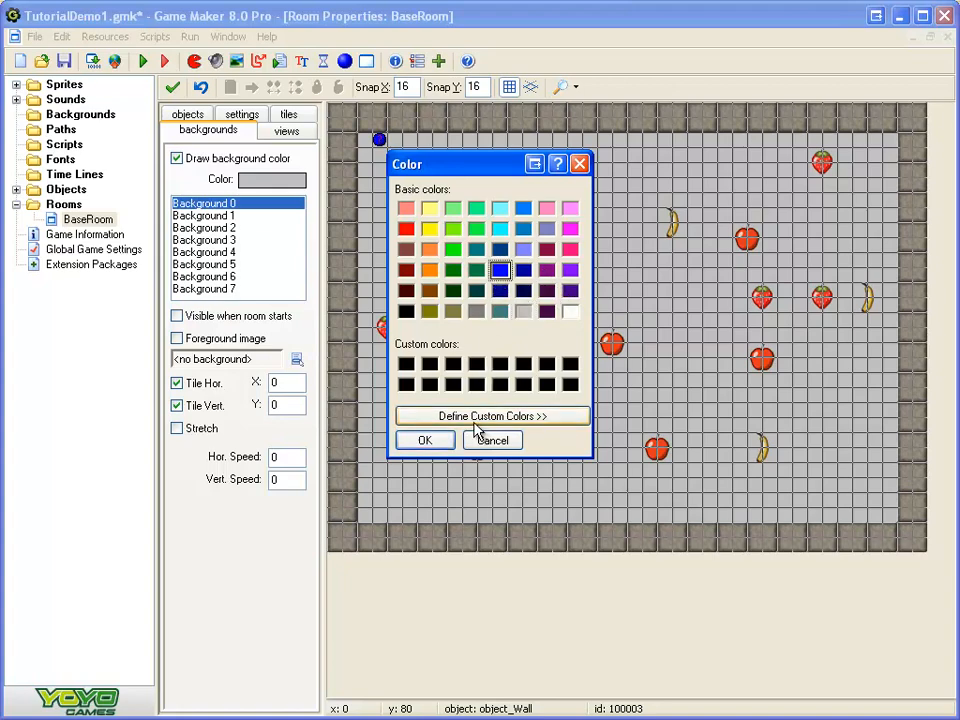
{"action": "left_click", "coordinate": [436, 442]}
- Change the room's background colour to orange from the basic colours
{"action": "left_click", "coordinate": [268, 181]}
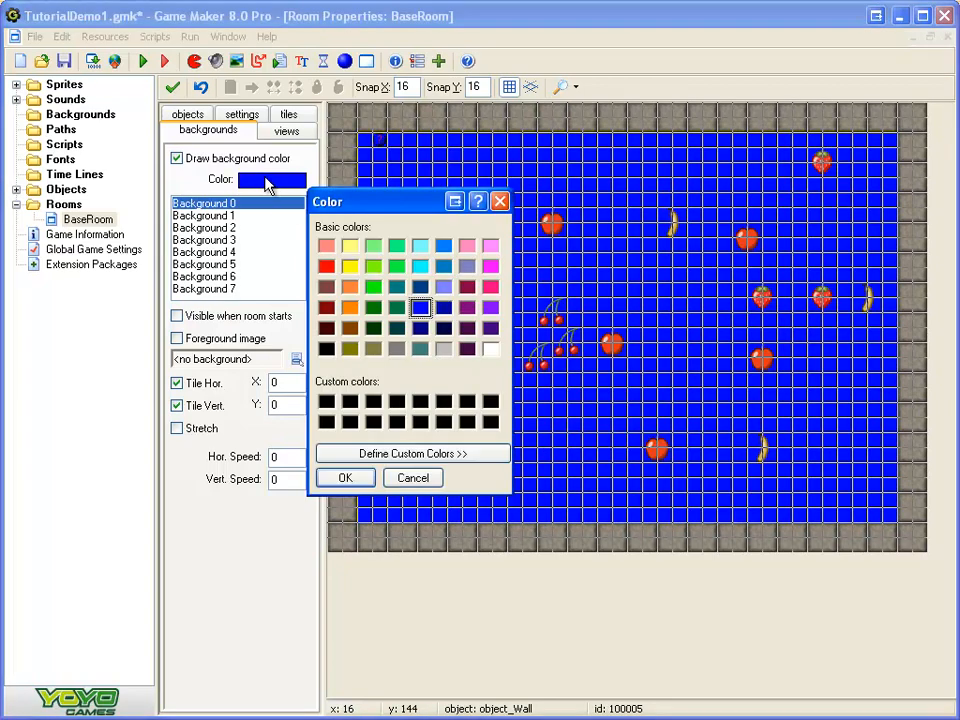
{"action": "left_click", "coordinate": [349, 307]}
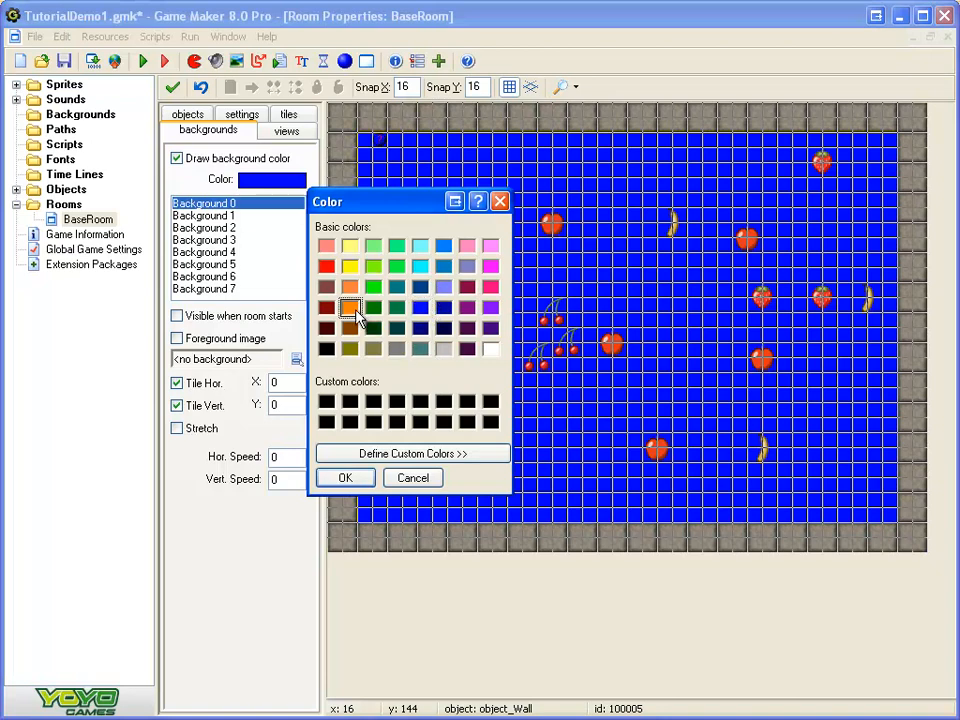
{"action": "left_click", "coordinate": [352, 480]}
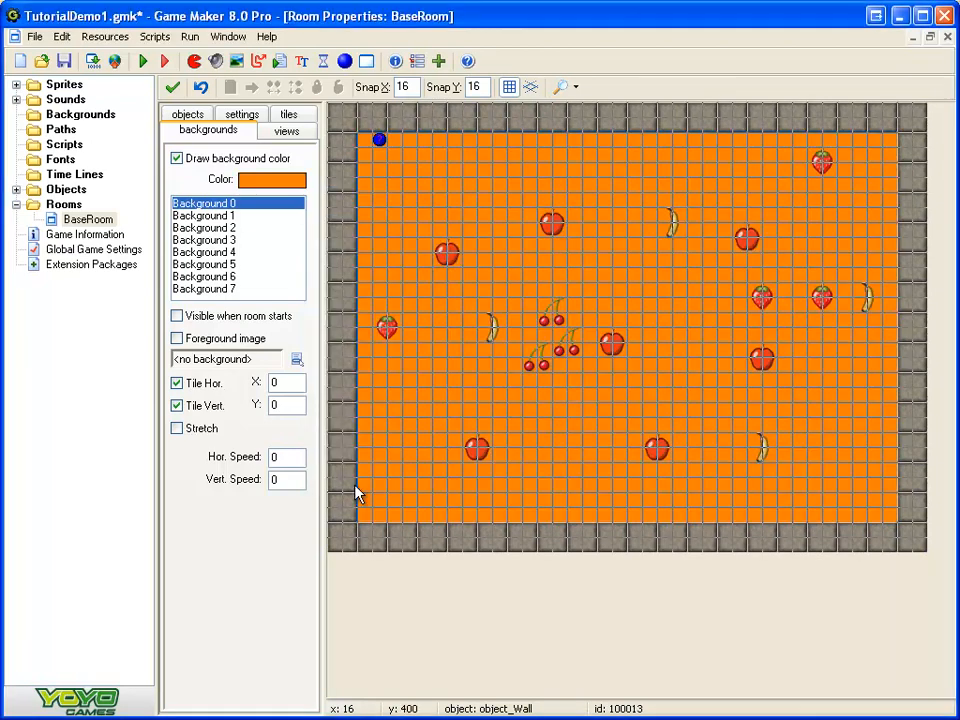
- Set the room's background colour back to light gray
{"action": "left_click", "coordinate": [285, 182]}
{"action": "left_click", "coordinate": [443, 348]}
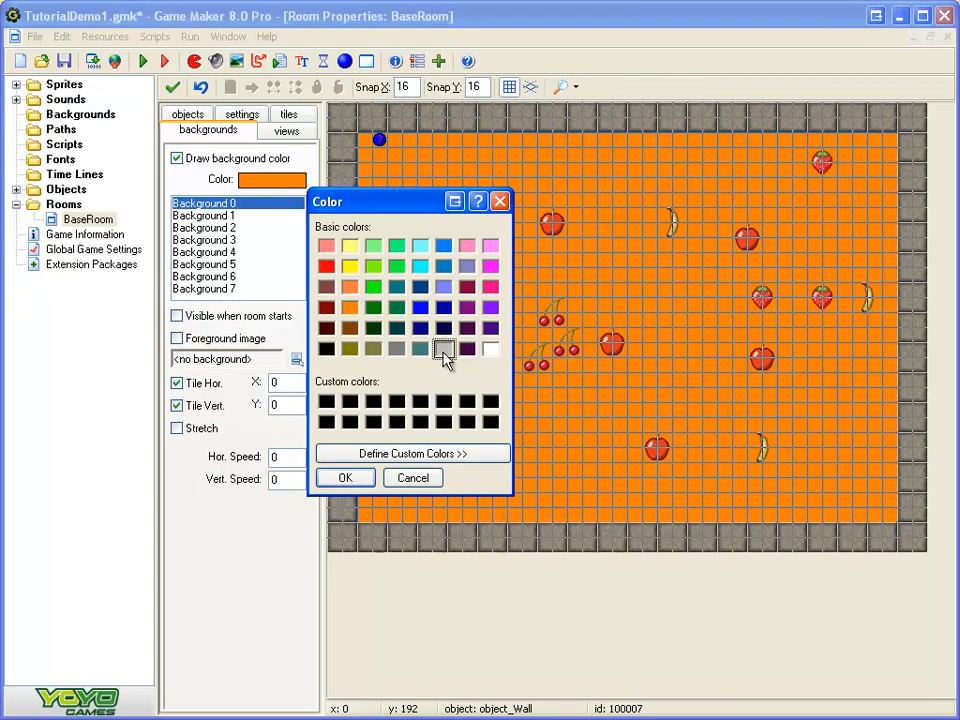
{"action": "left_click", "coordinate": [360, 480]}
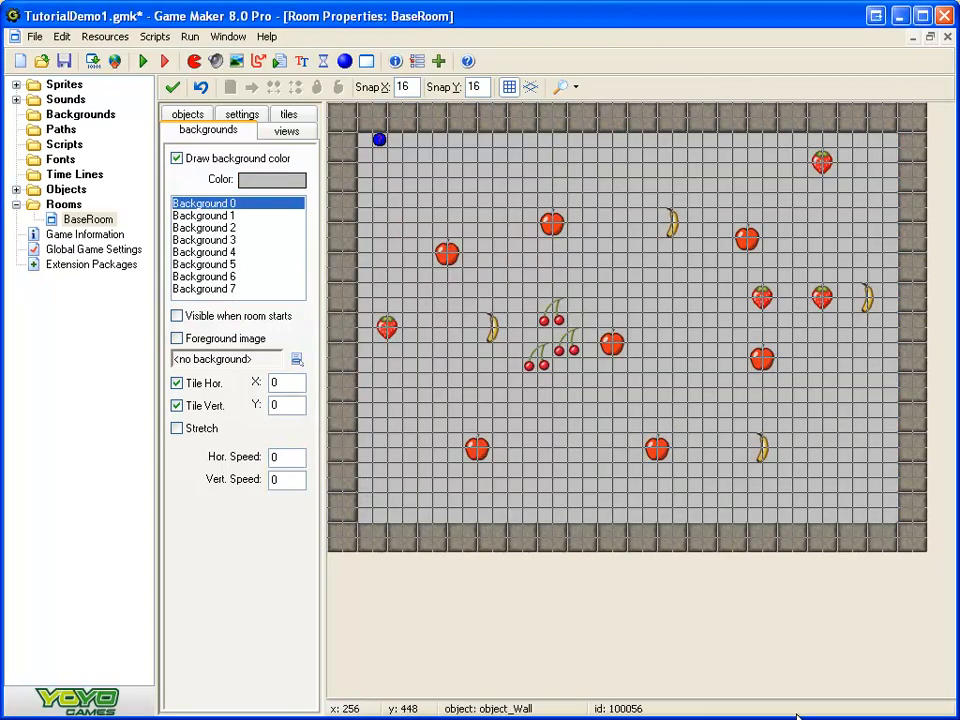
- Create a new background resource in the project
{"action": "left_click", "coordinate": [80, 115]}
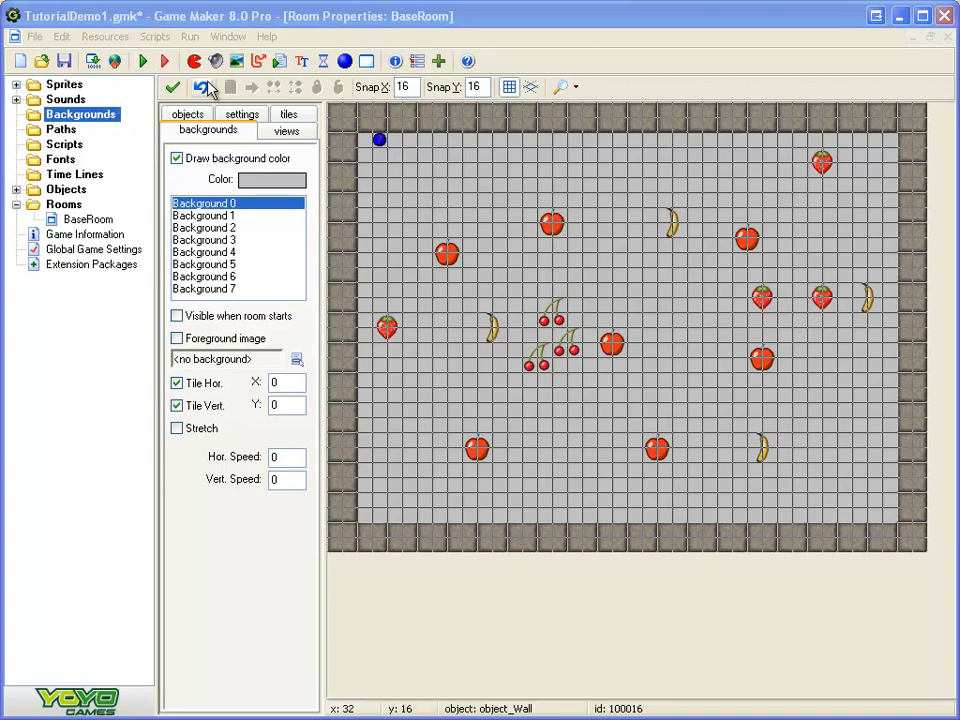
{"action": "left_click", "coordinate": [261, 17]}
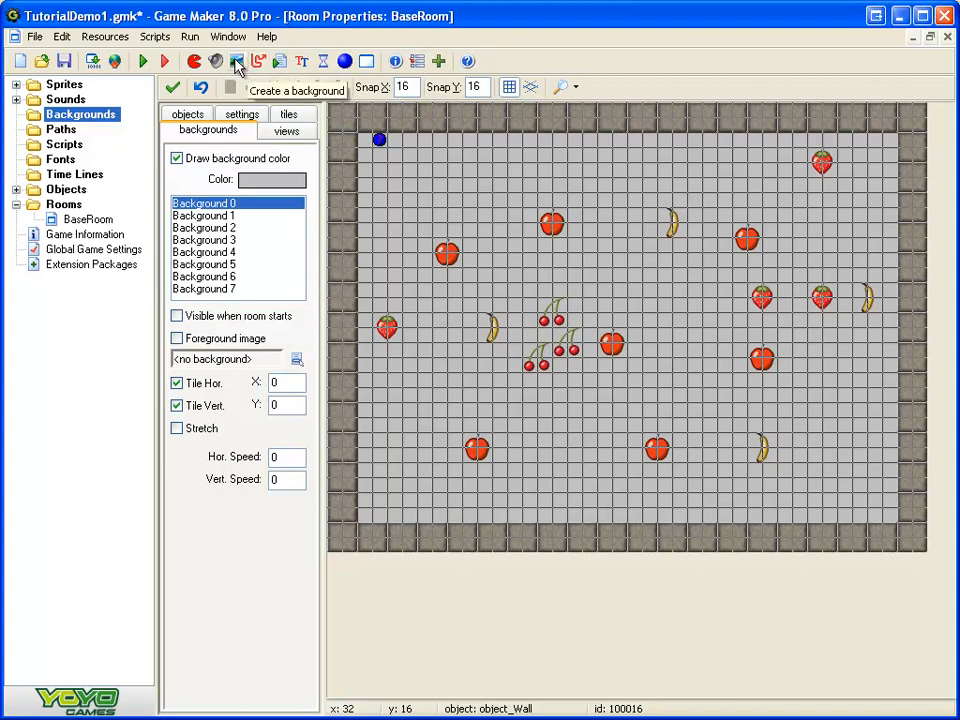
{"action": "right_click", "coordinate": [108, 118]}
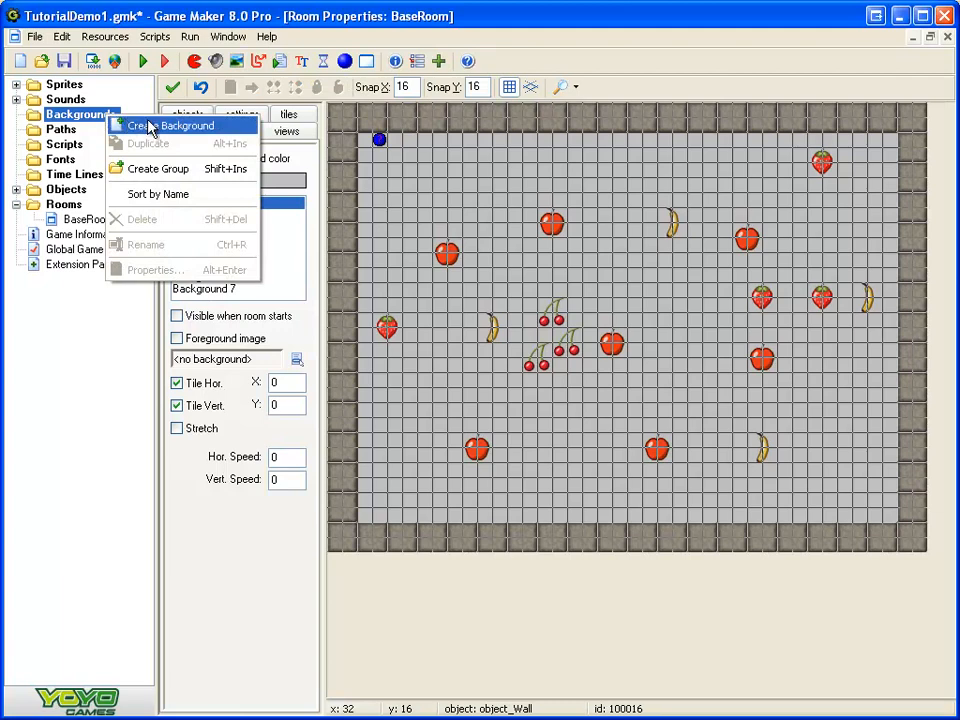
{"action": "left_click", "coordinate": [150, 127]}
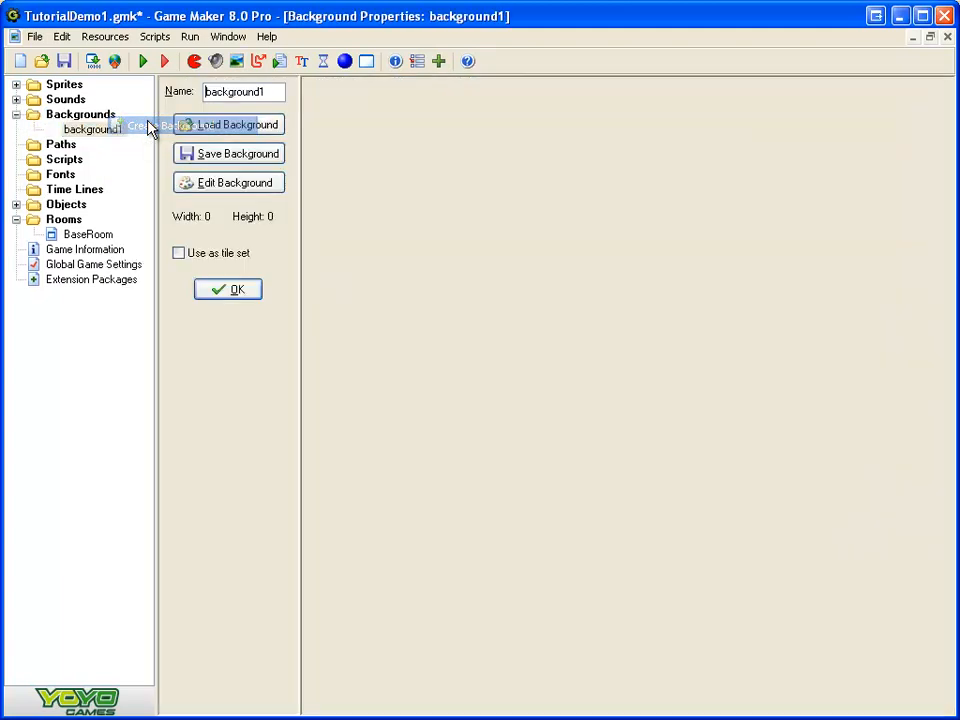
- Load wood.gif from the Tutorial1 folder as the new background's image, browsing with thumbnails, and accept the background properties
{"action": "left_click", "coordinate": [252, 136]}
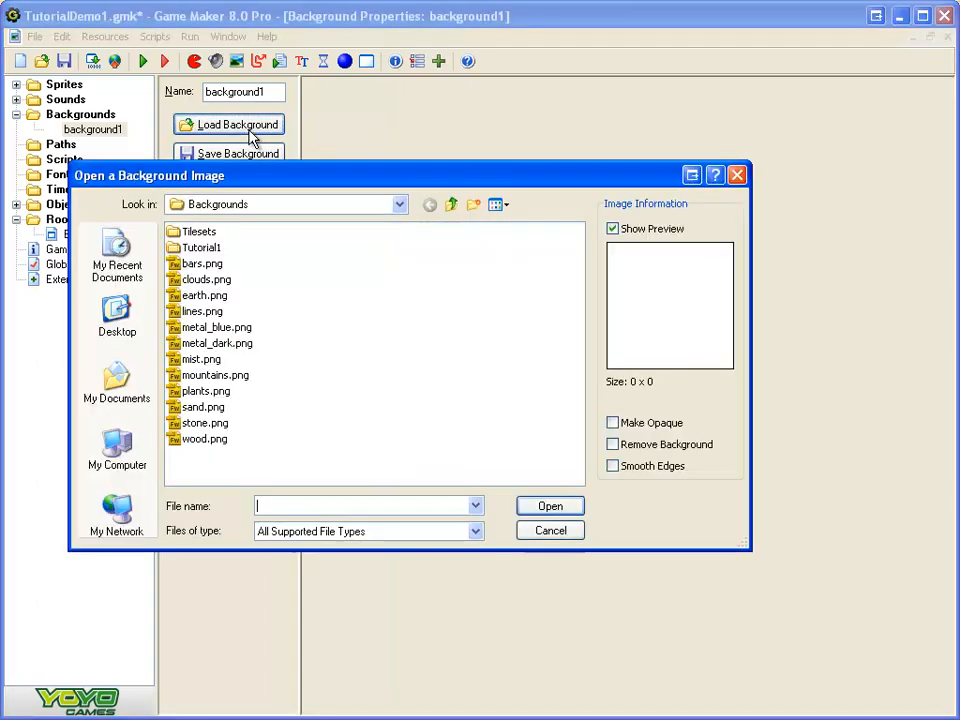
{"action": "left_click", "coordinate": [507, 213]}
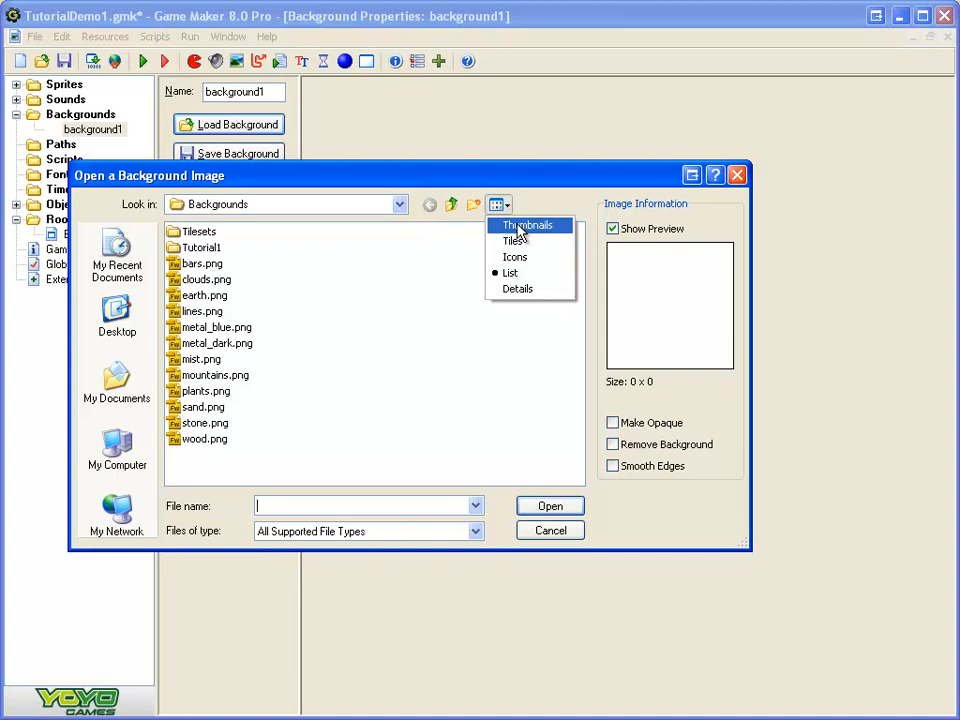
{"action": "left_click", "coordinate": [522, 226]}
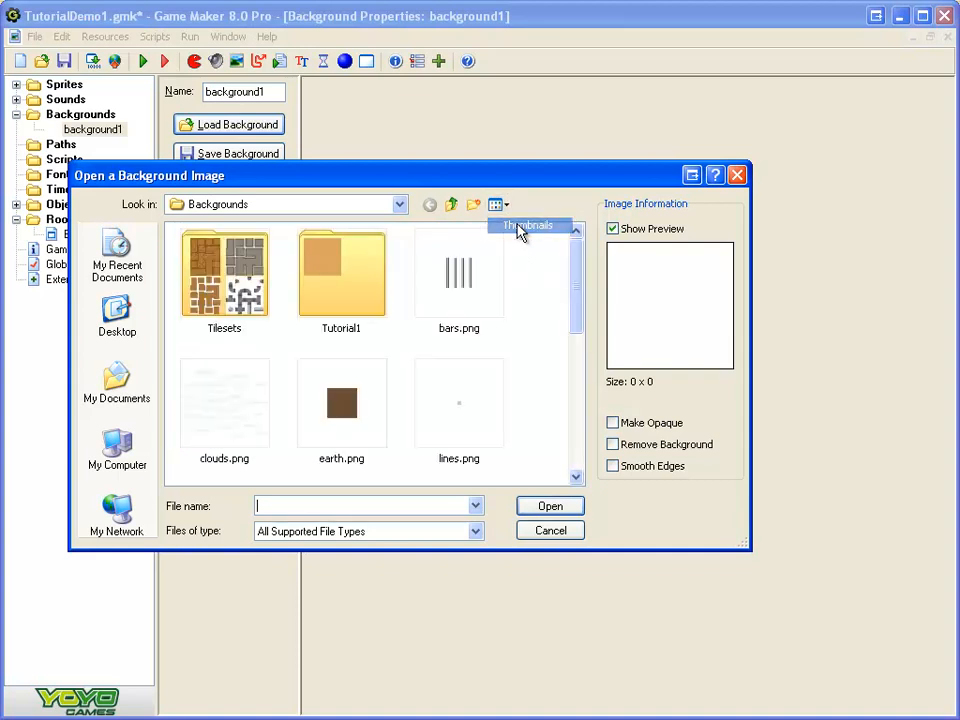
{"action": "mouse_move", "coordinate": [578, 285]}
{"action": "left_mouse_down"}
{"action": "mouse_move", "coordinate": [579, 405]}
{"action": "mouse_move", "coordinate": [576, 294]}
{"action": "left_mouse_up"}
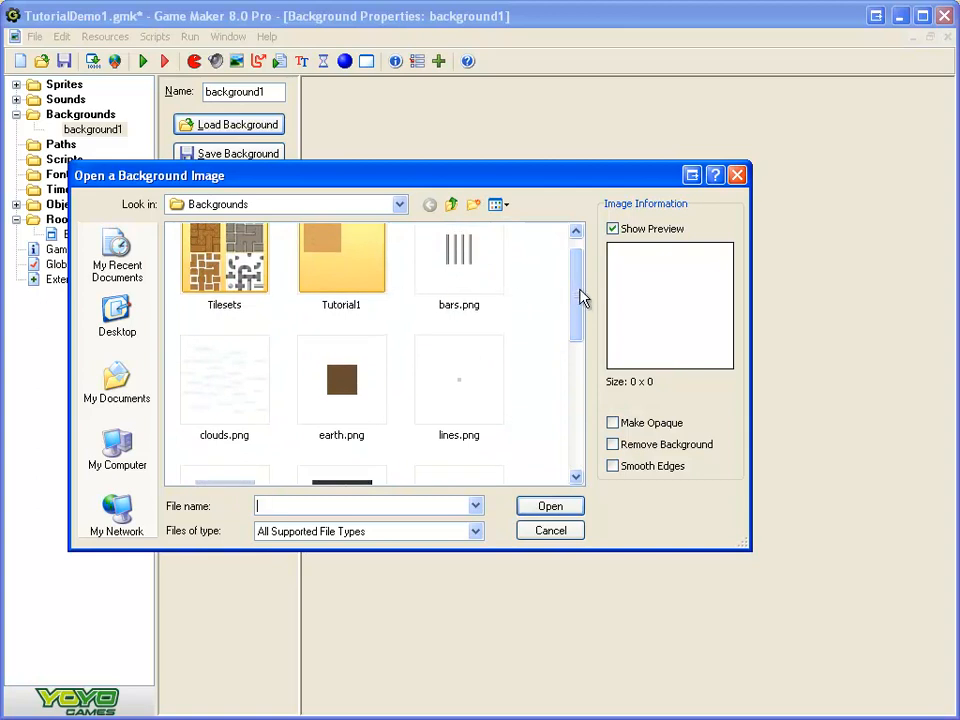
{"action": "scroll", "coordinate": [583, 298], "scroll_direction": "up", "scroll_amount": 1}
{"action": "double_click", "coordinate": [366, 296]}
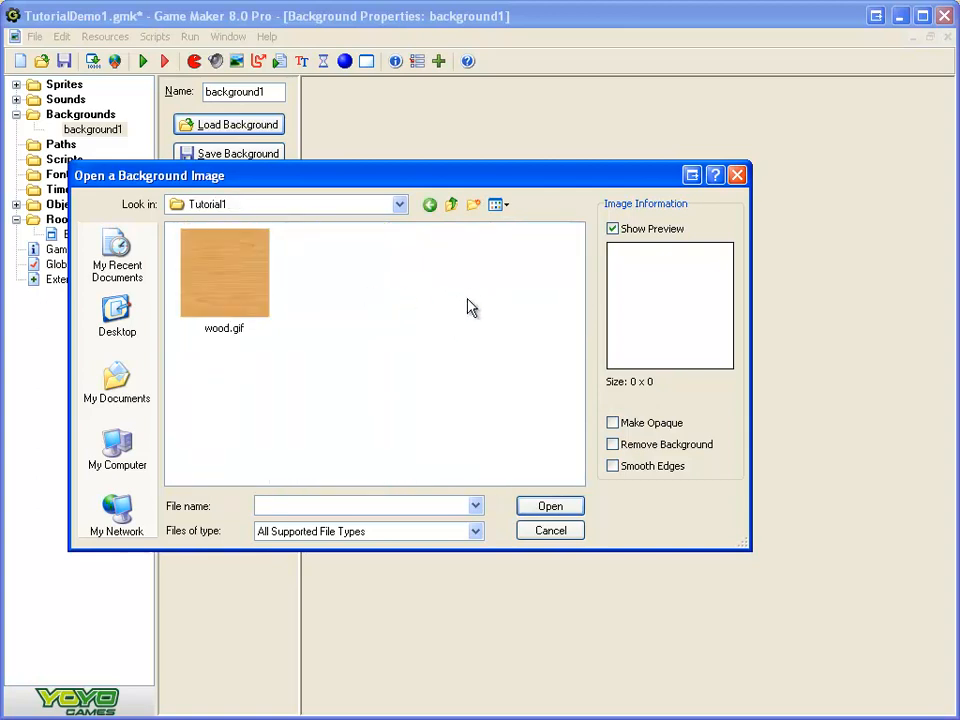
{"action": "double_click", "coordinate": [249, 295]}
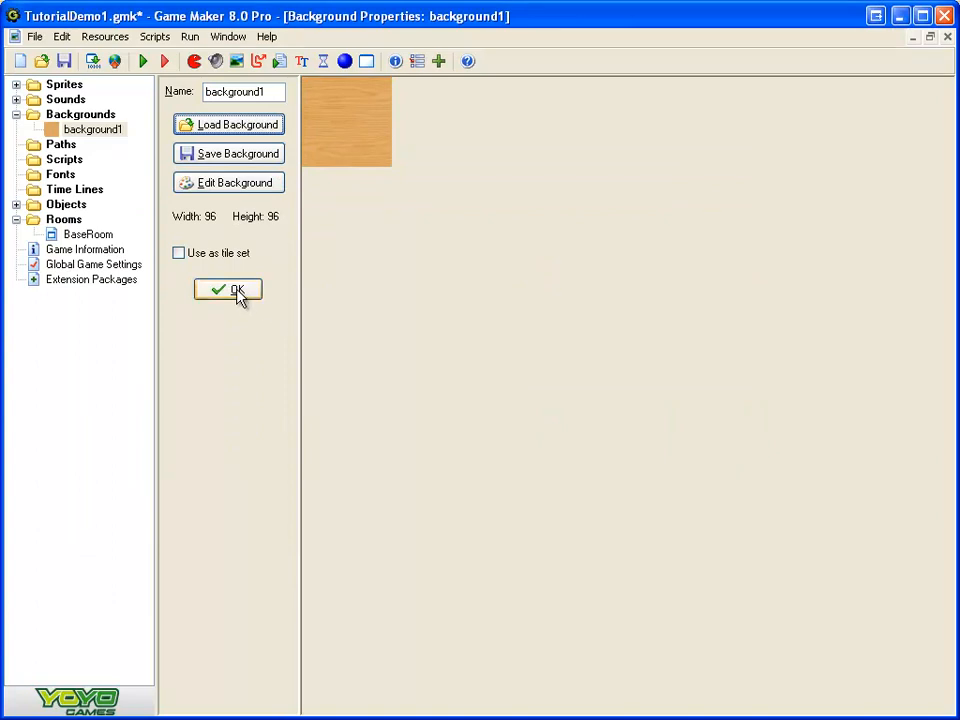
{"action": "left_click", "coordinate": [242, 124]}
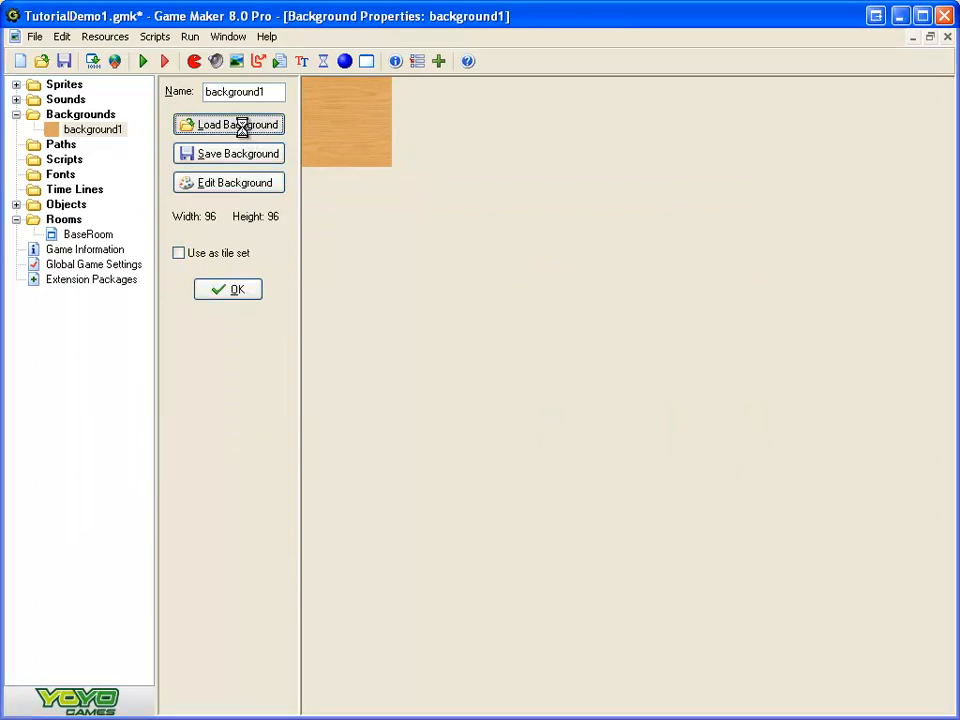
{"action": "left_click", "coordinate": [528, 508]}
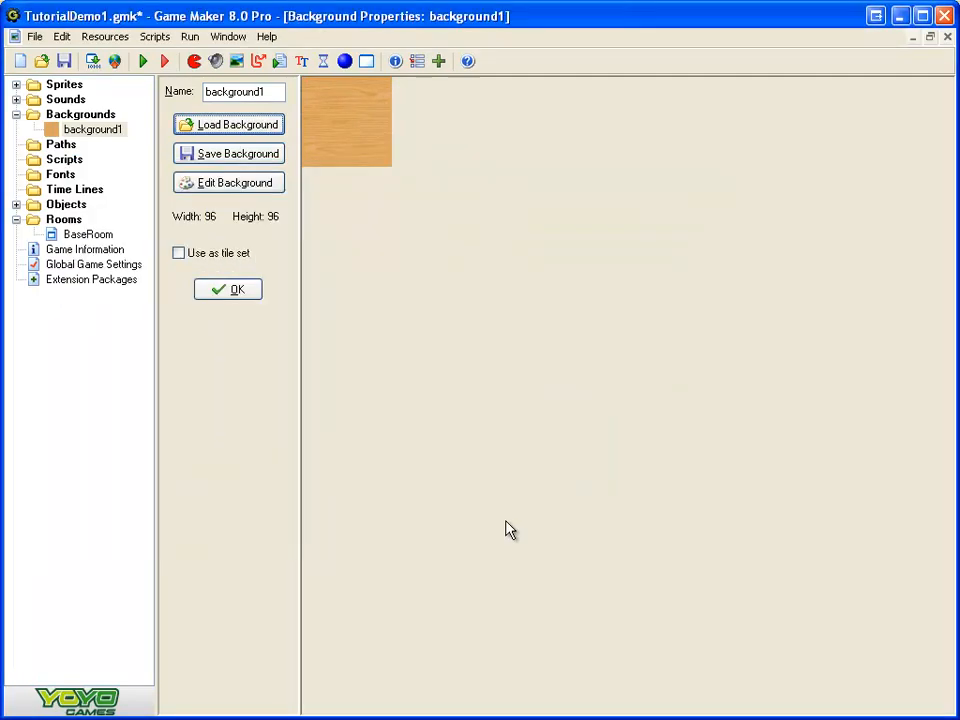
{"action": "left_click", "coordinate": [230, 291]}
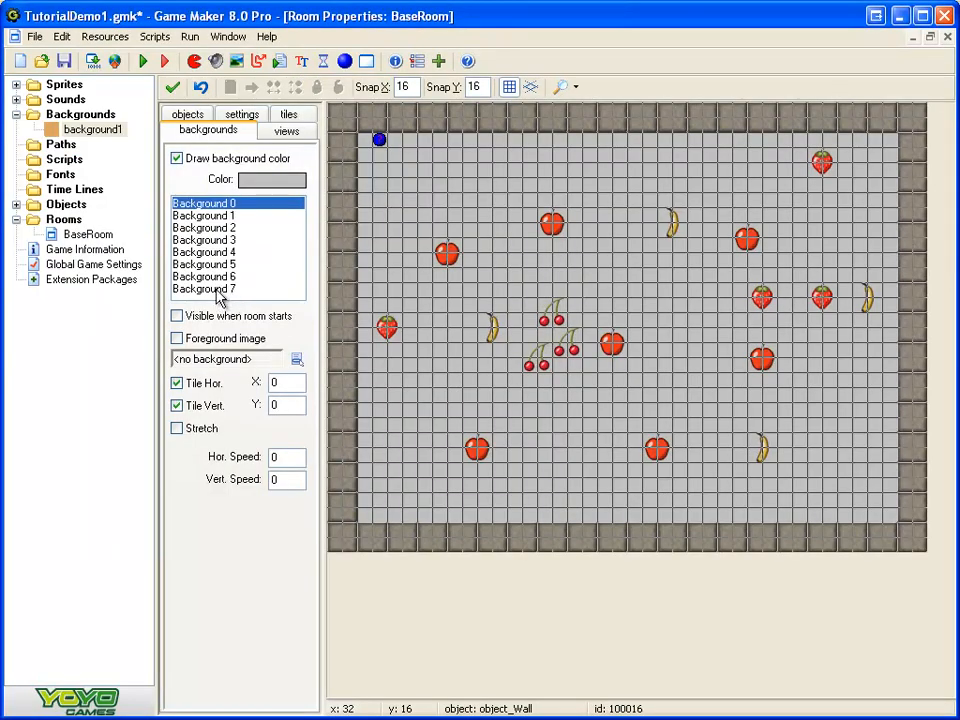
- Assign background1 to Background 0 of BaseRoom
{"action": "left_click", "coordinate": [80, 236]}
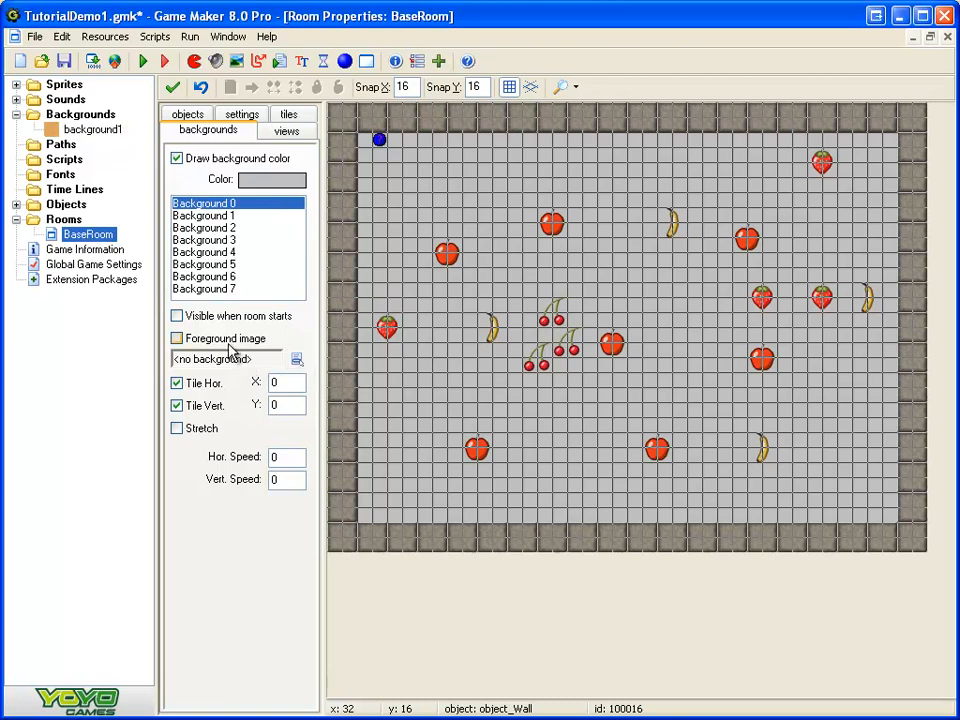
{"action": "left_click", "coordinate": [297, 360]}
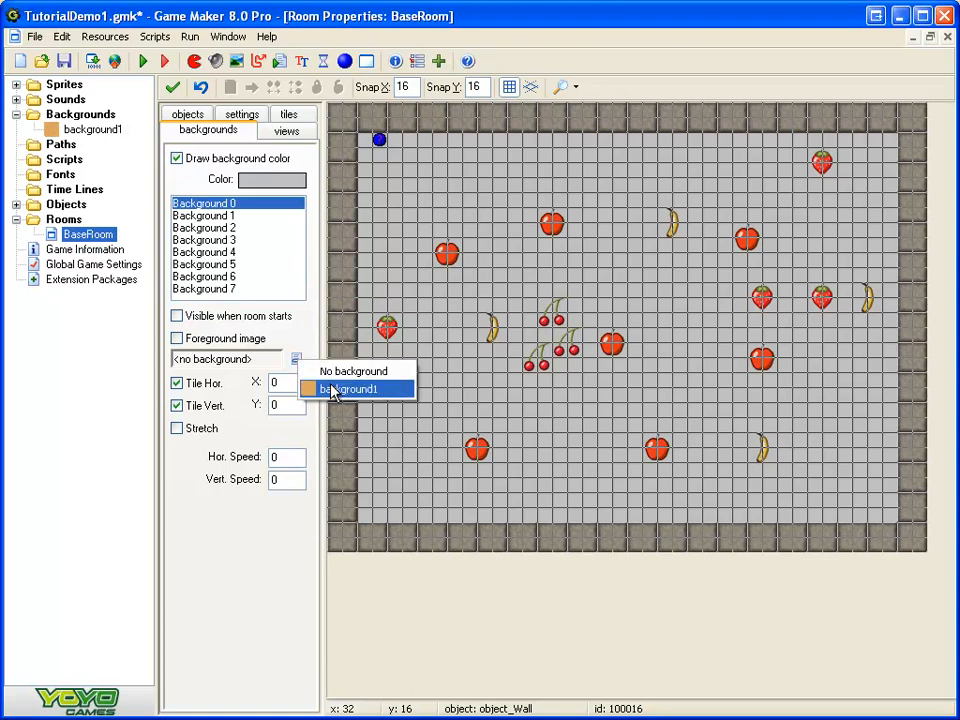
{"action": "left_click", "coordinate": [335, 389]}
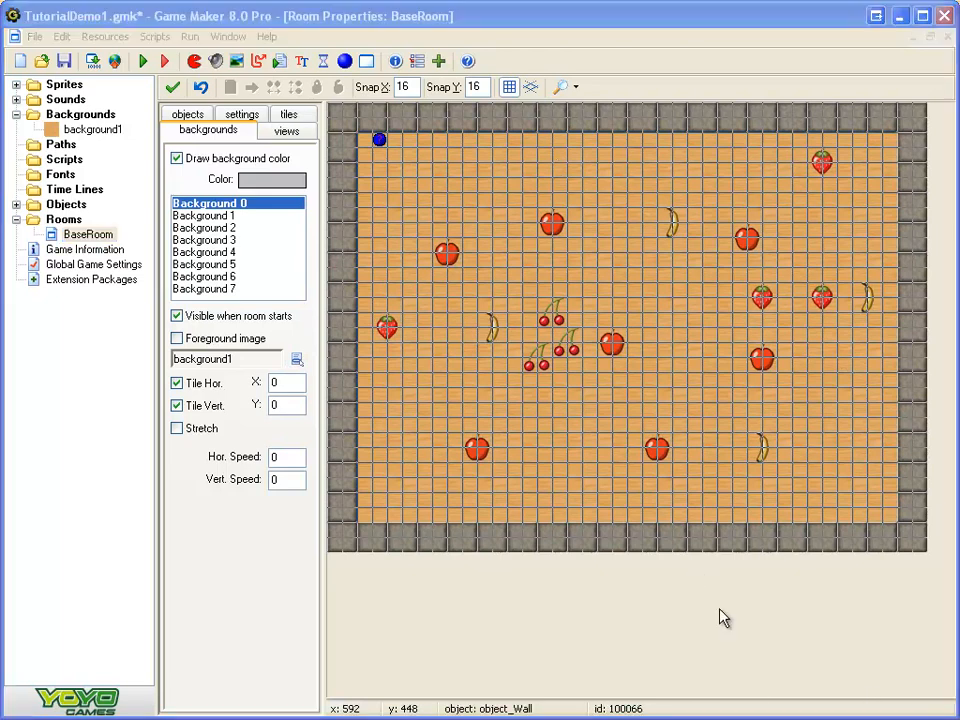
{"action": "left_click", "coordinate": [533, 23]}
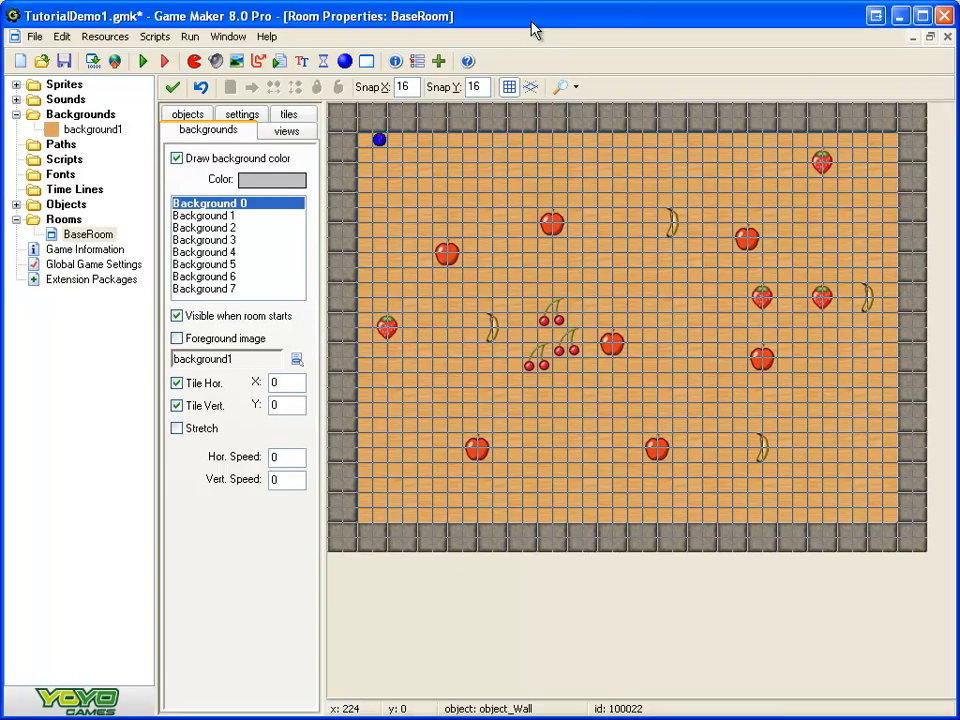
{"action": "left_click", "coordinate": [35, 38]}
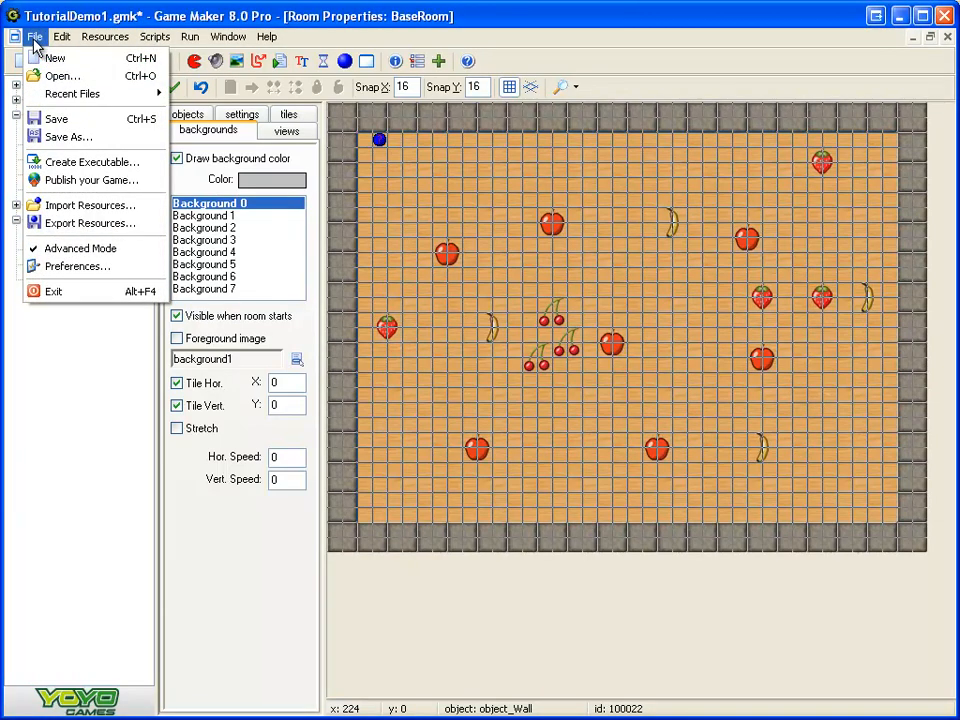
{"action": "left_click", "coordinate": [86, 137]}
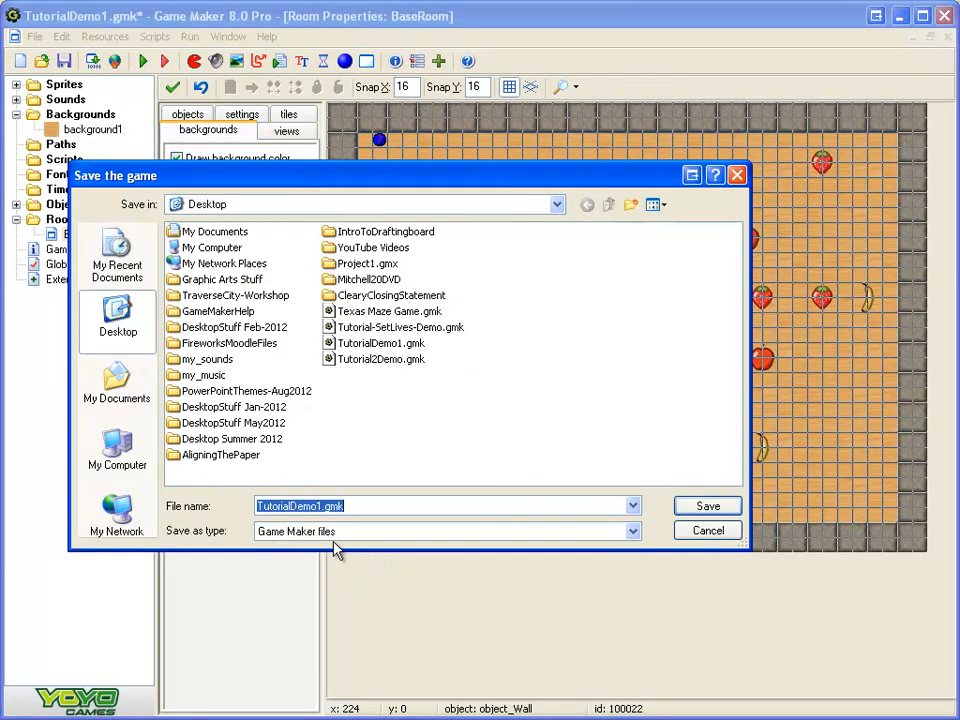
{"action": "left_click", "coordinate": [708, 532]}
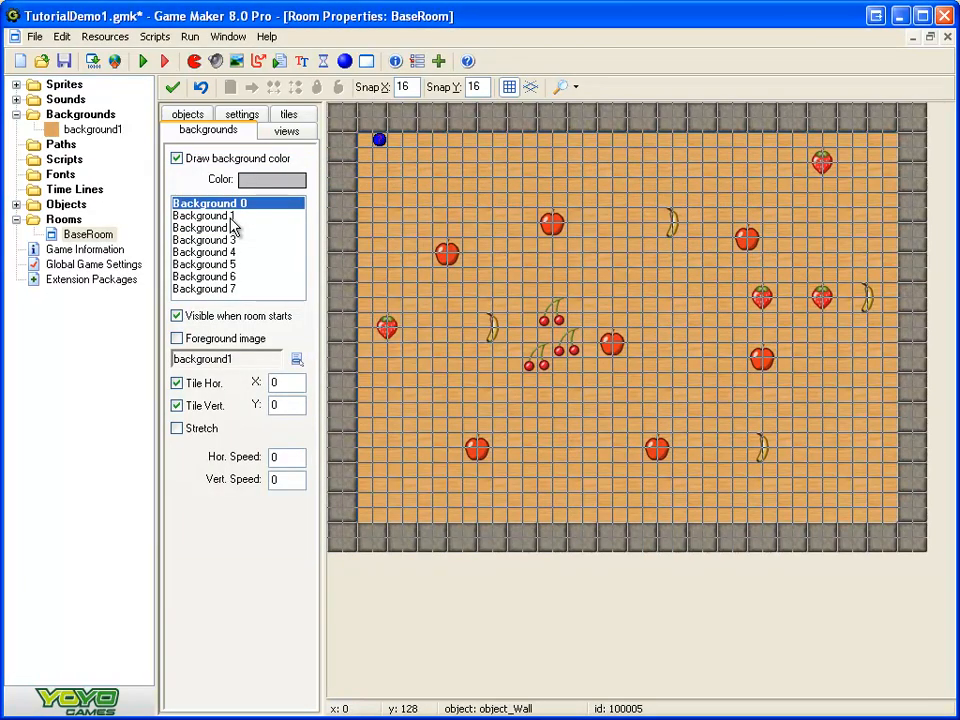
{"action": "left_click", "coordinate": [35, 37]}
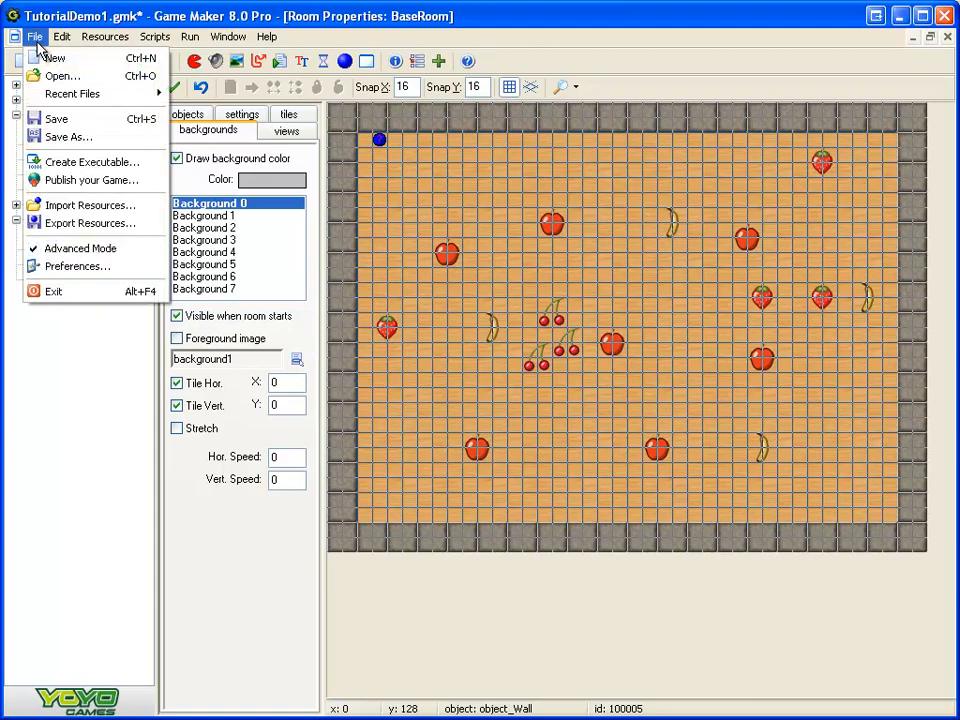
{"action": "left_click", "coordinate": [77, 163]}
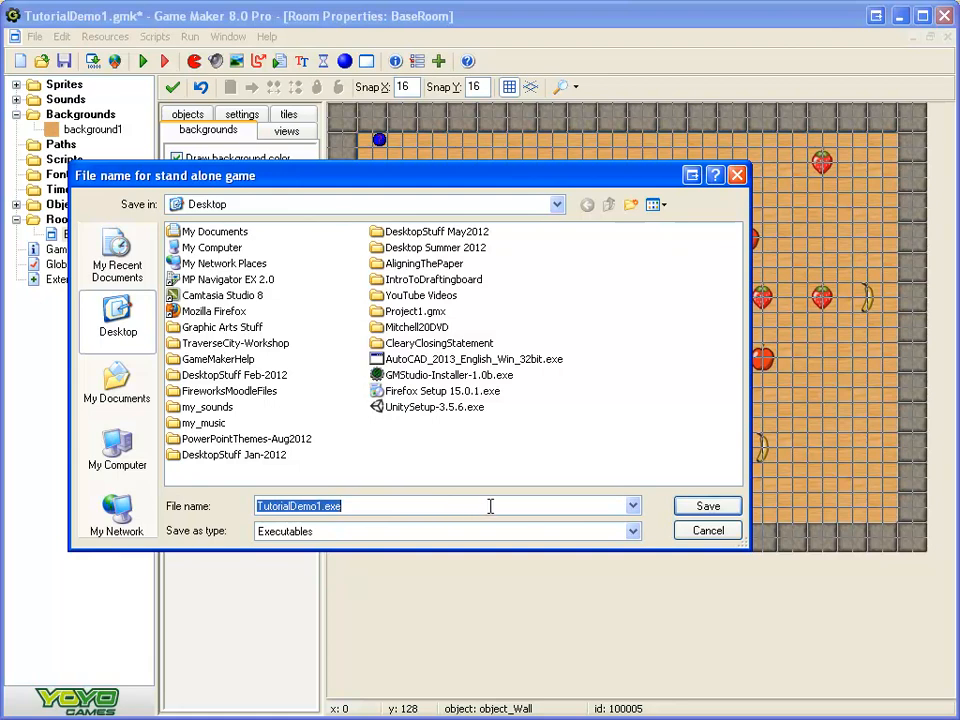
{"action": "left_click", "coordinate": [698, 538]}
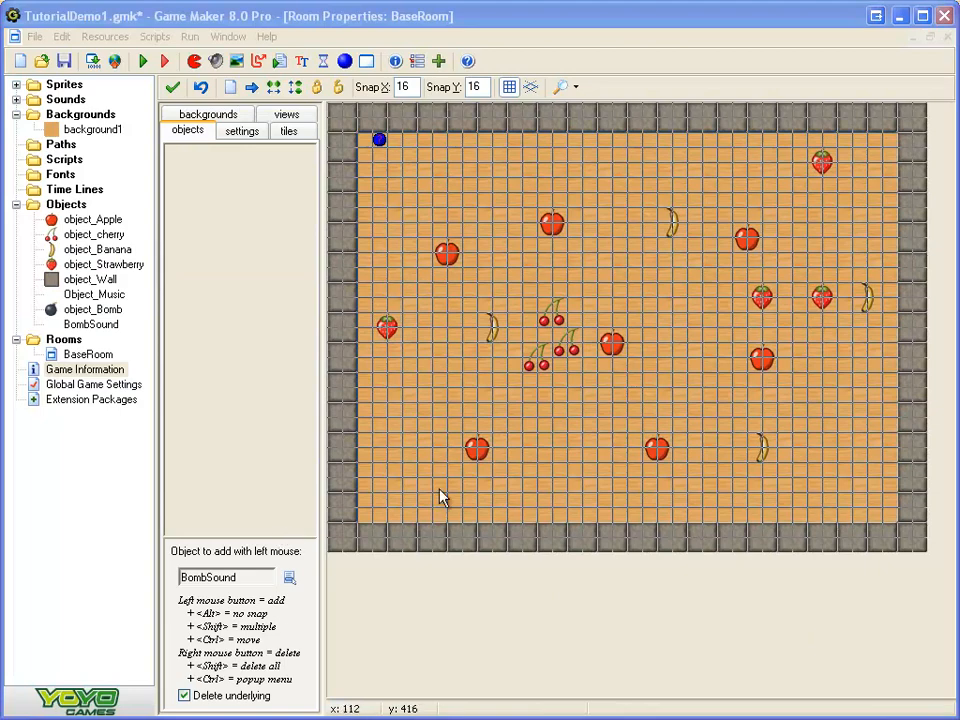
- Write "Produced By" with the author's name and "October, 2012" on a second line in the Game Information, and accept it
{"action": "left_click", "coordinate": [88, 357]}
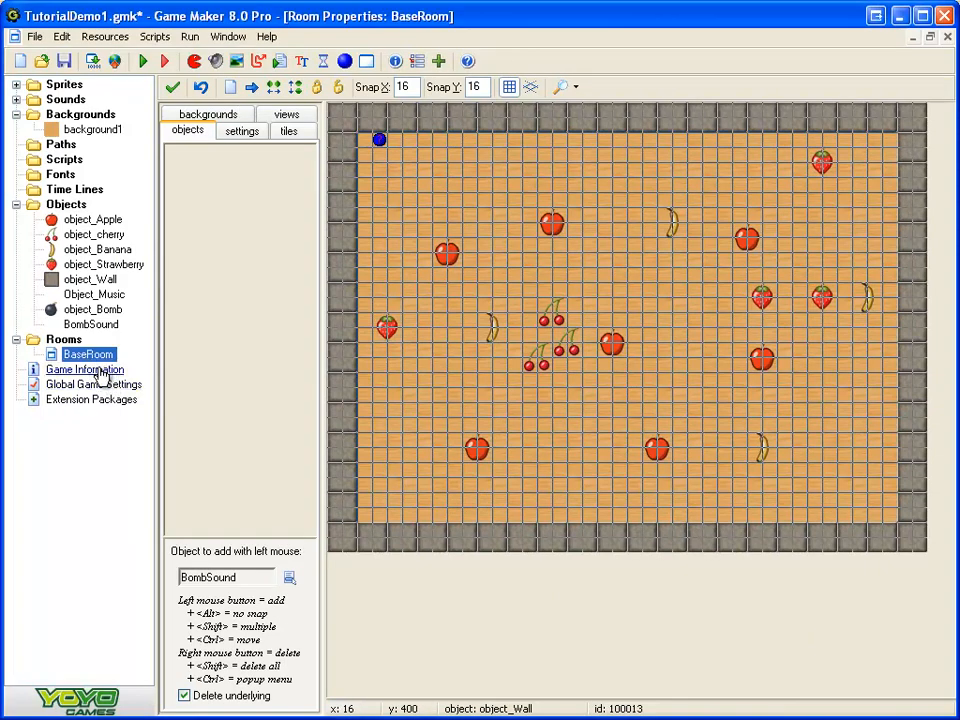
{"action": "double_click", "coordinate": [103, 372]}
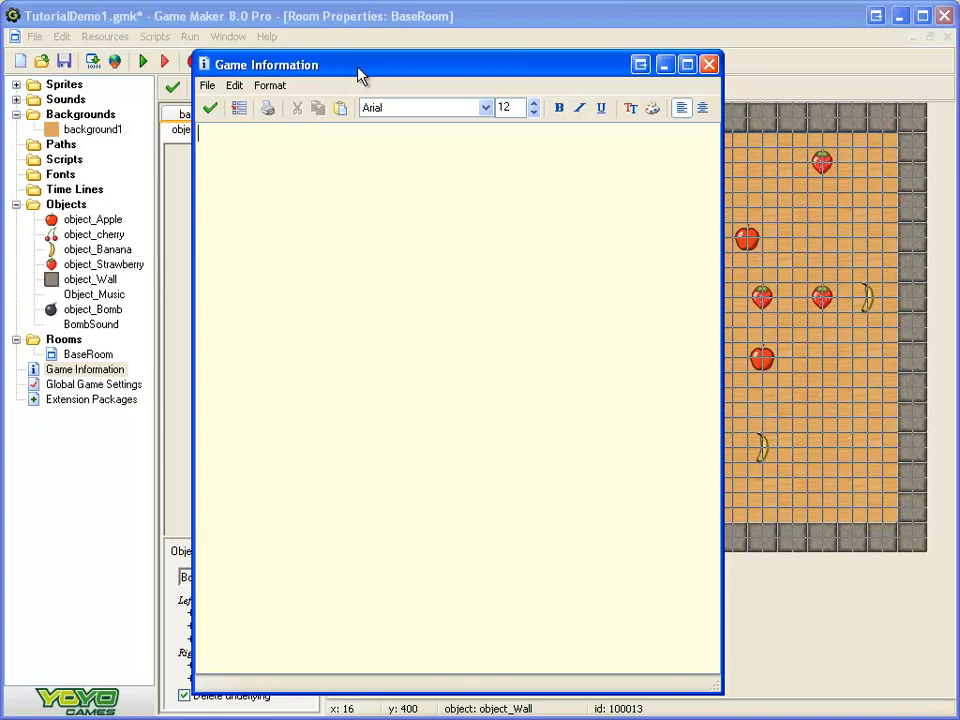
{"action": "left_click_drag", "start_coordinate": [359, 75], "coordinate": [364, 76]}
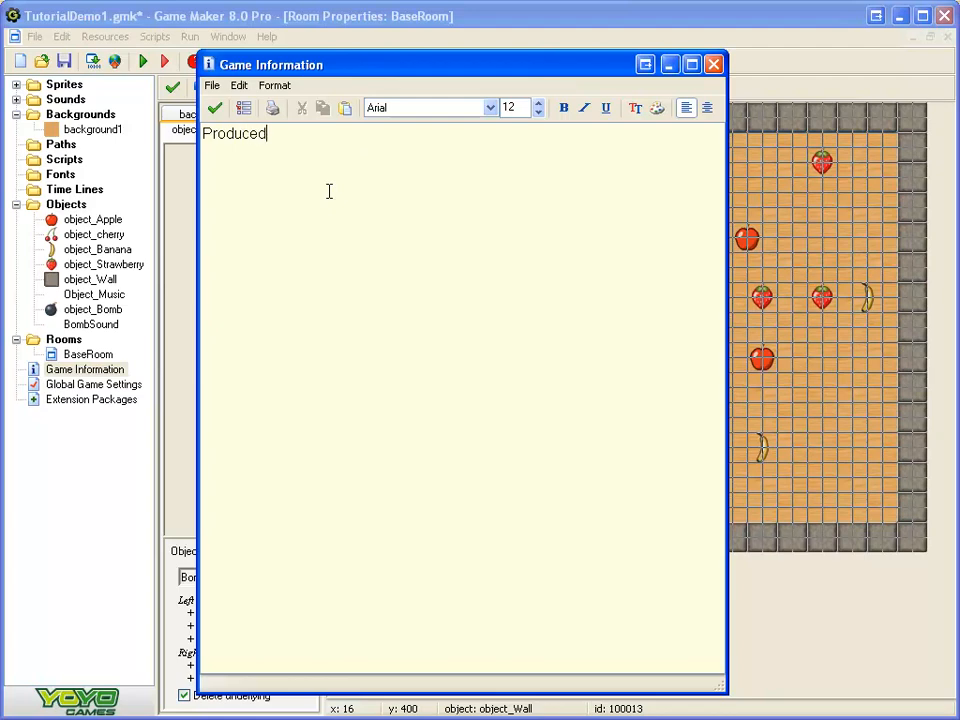
{"action": "type", "text": "By MisterRogers"}
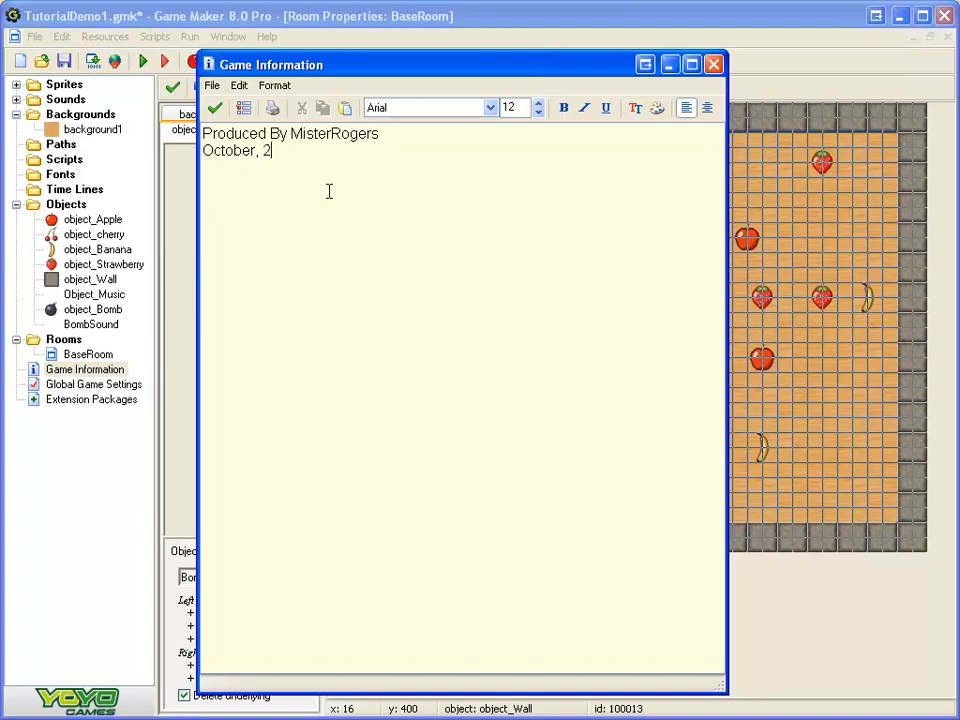
{"action": "type", "text": "012"}
{"action": "left_click", "coordinate": [215, 110]}
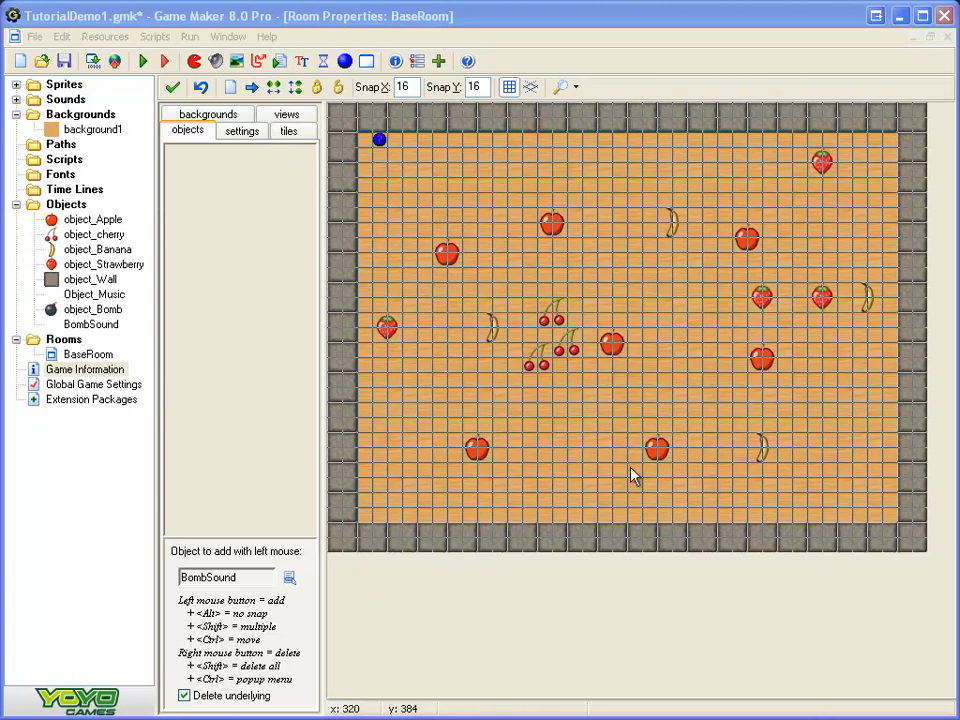
- Run the game to check the wood background and its Game Information page, then close the page and end the game
{"action": "left_click", "coordinate": [146, 61]}
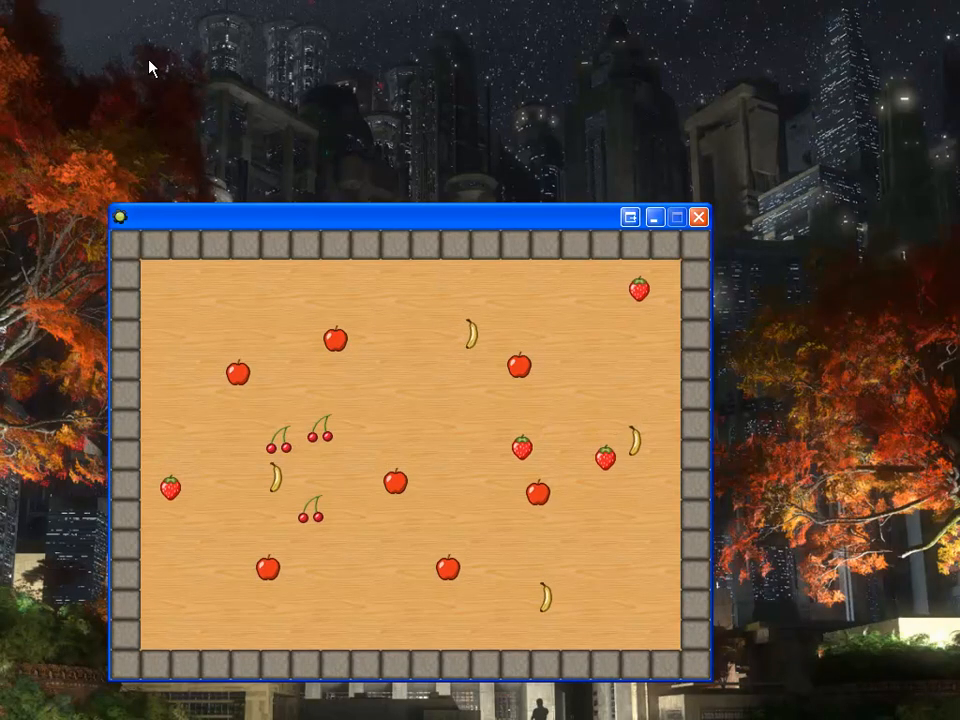
{"action": "key", "text": "F1"}
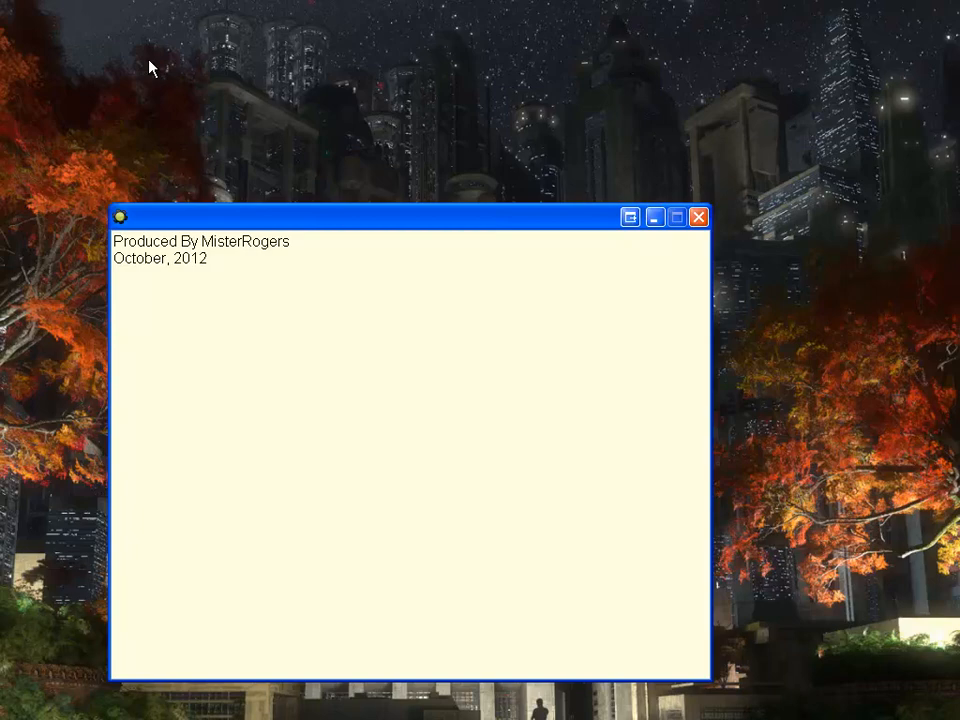
{"action": "left_click", "coordinate": [698, 217]}
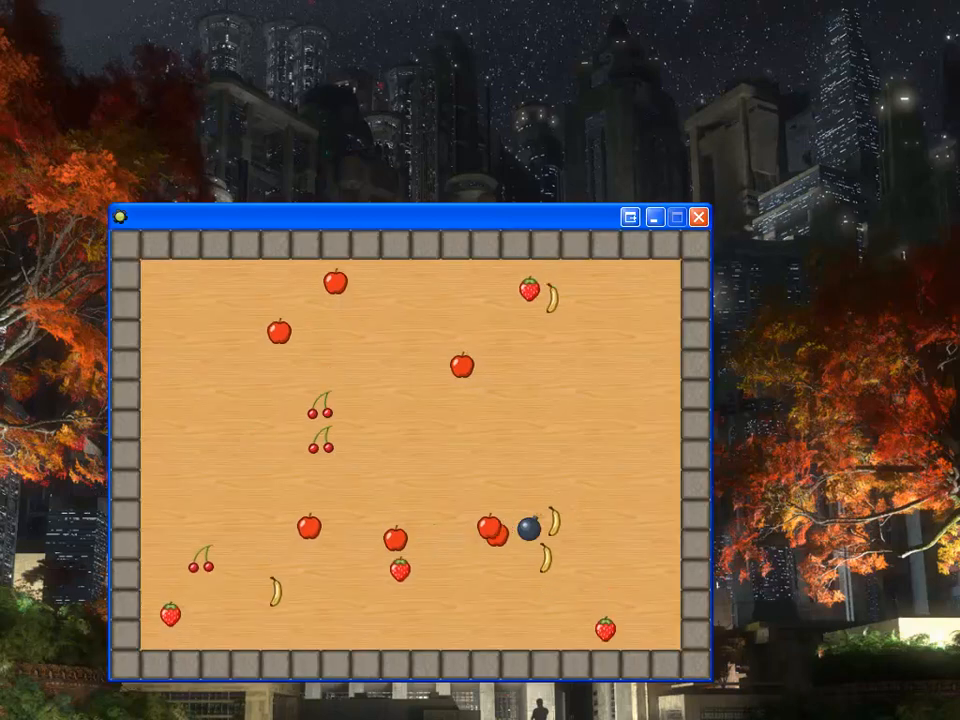
{"action": "key", "text": "Escape"}
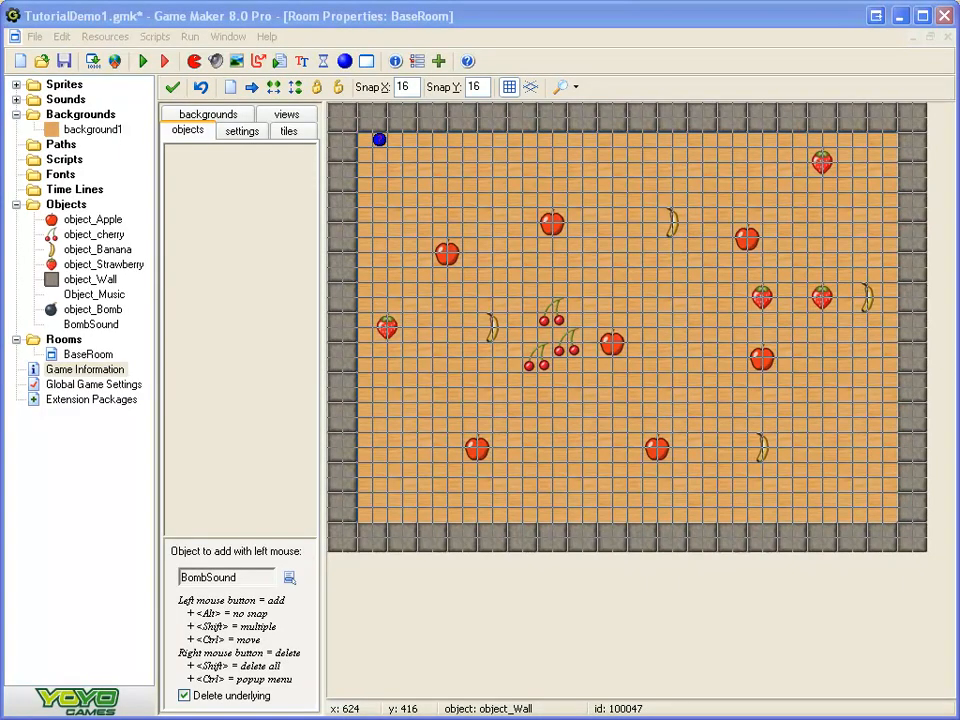